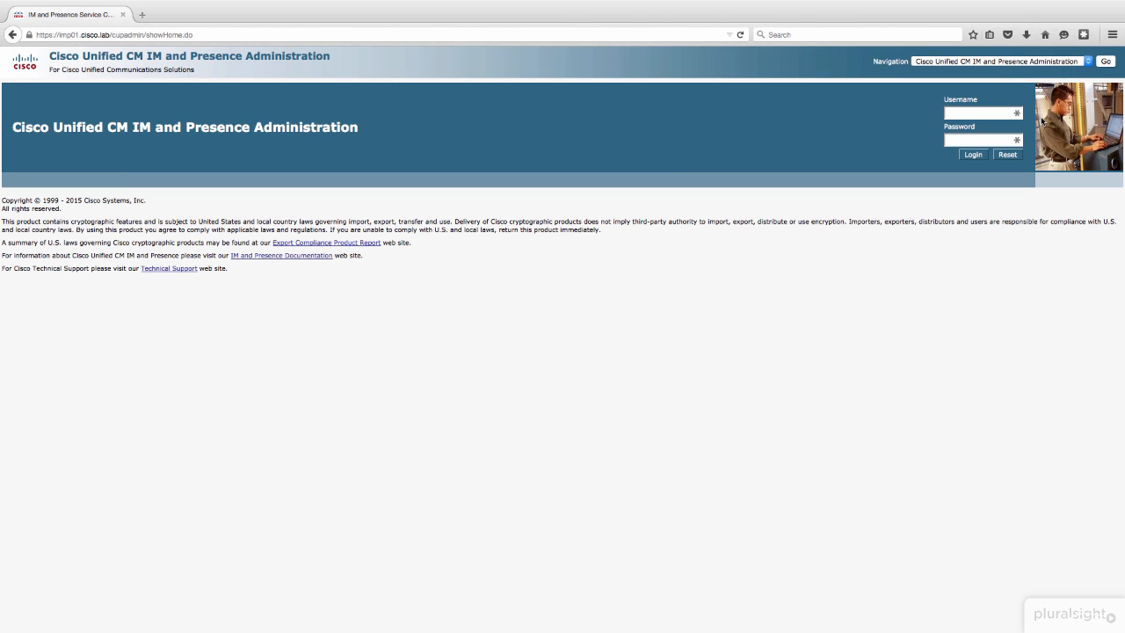
Step: Log in to the administration page as appadmin with the account password
type("appadmi•••••••••••")
key("Return")
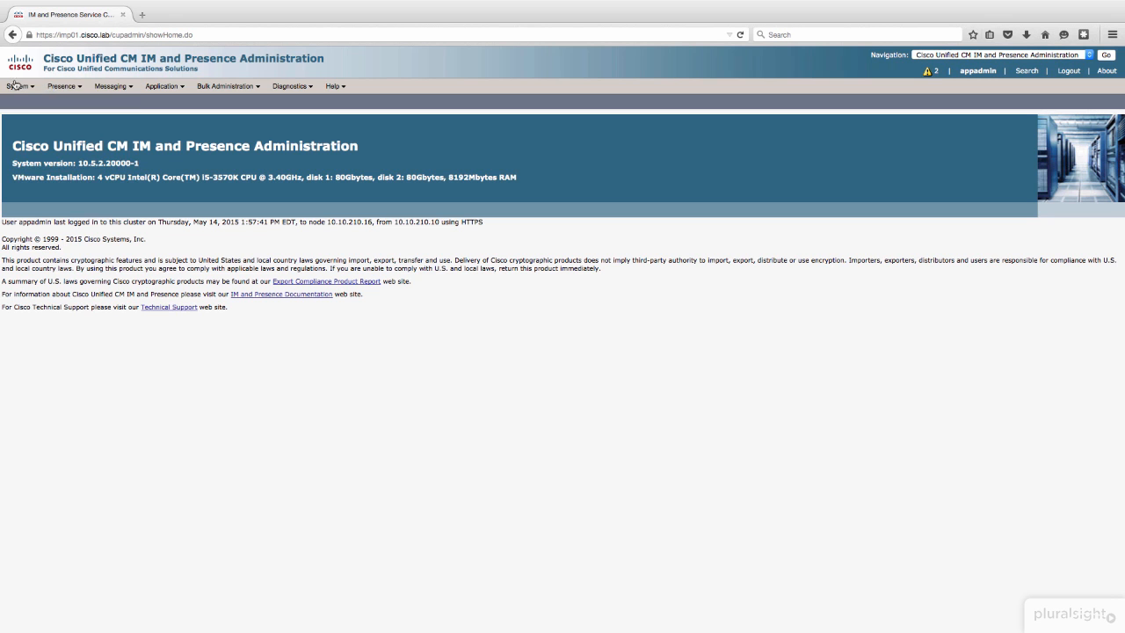
Step: Examine the presence topology through DefaultCUPSubcluster down to the imp01.cisco.lab node and list its assigned users
left_click(14, 86)
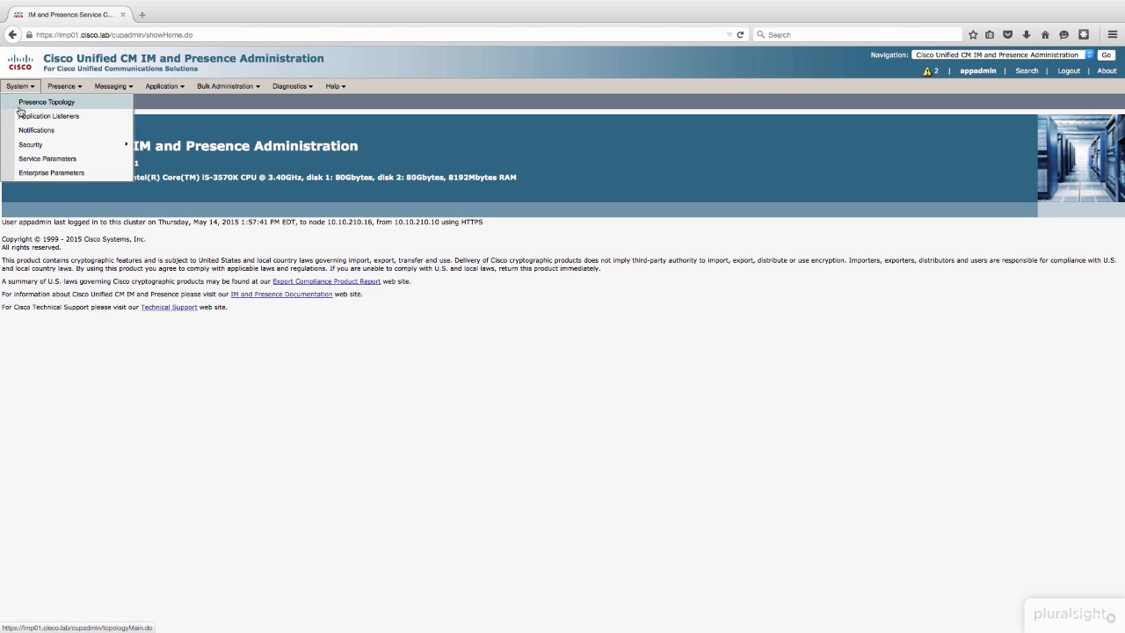
left_click(29, 106)
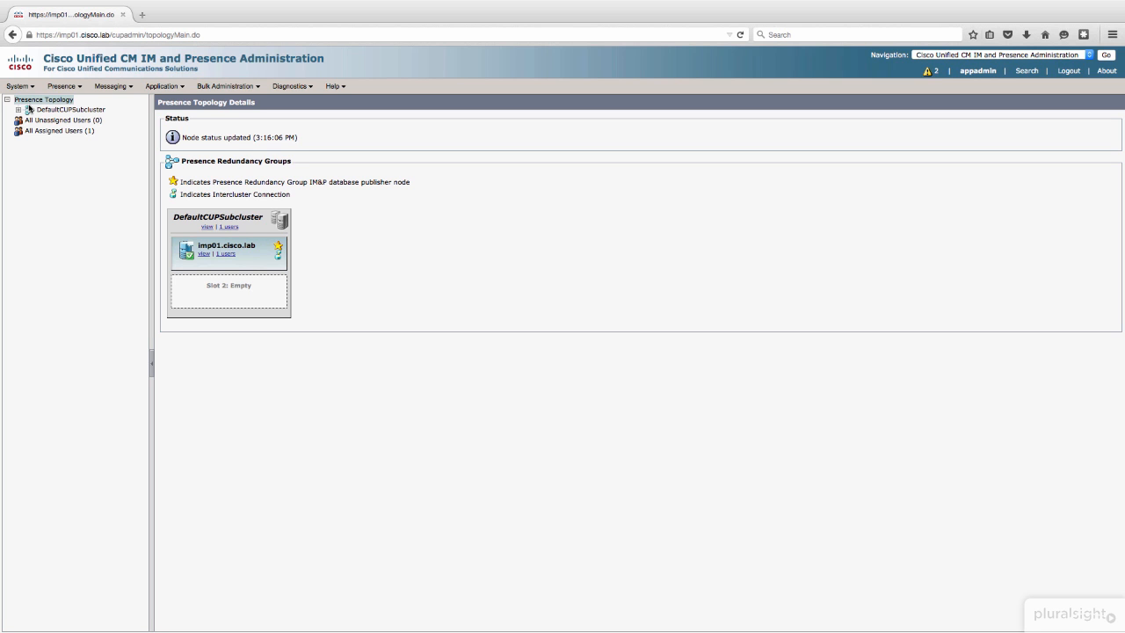
left_click(43, 111)
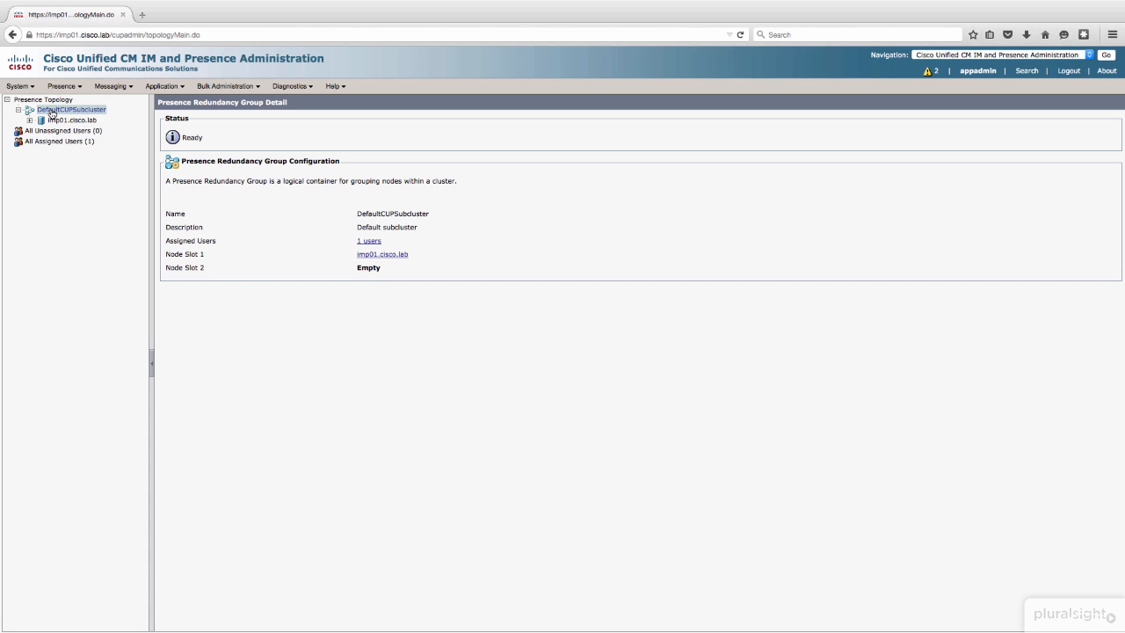
left_click(54, 121)
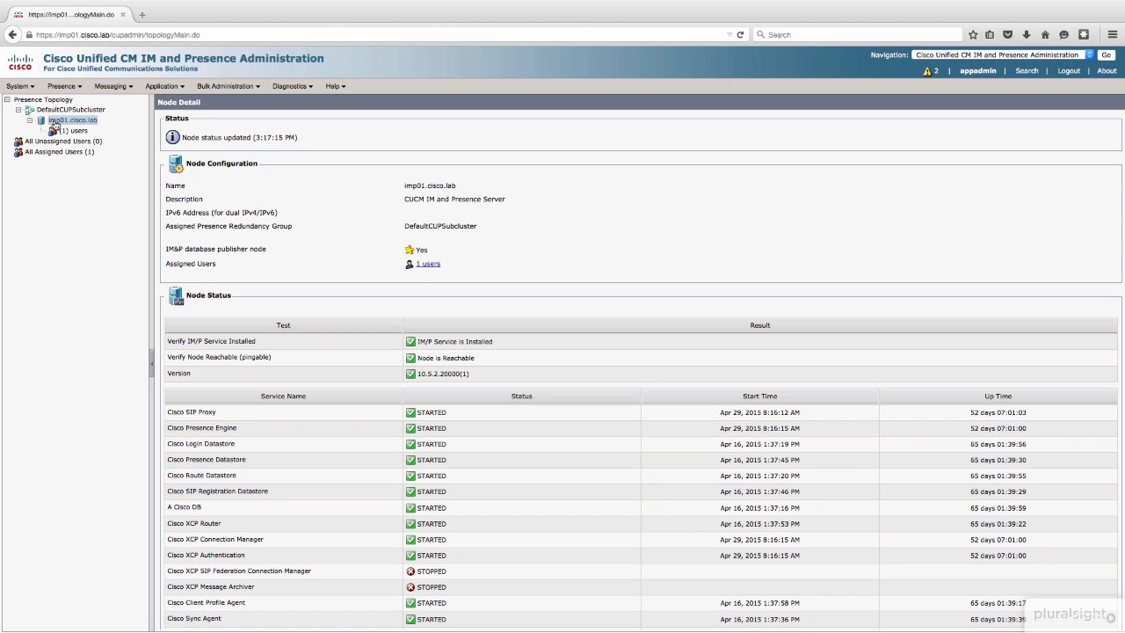
left_click(73, 131)
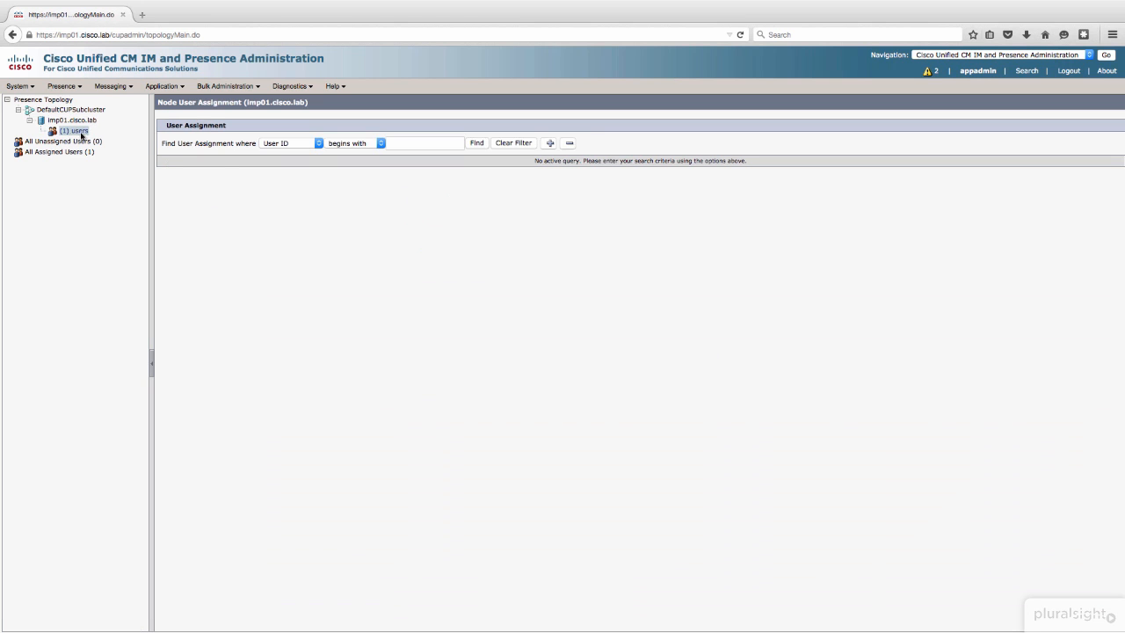
left_click(484, 143)
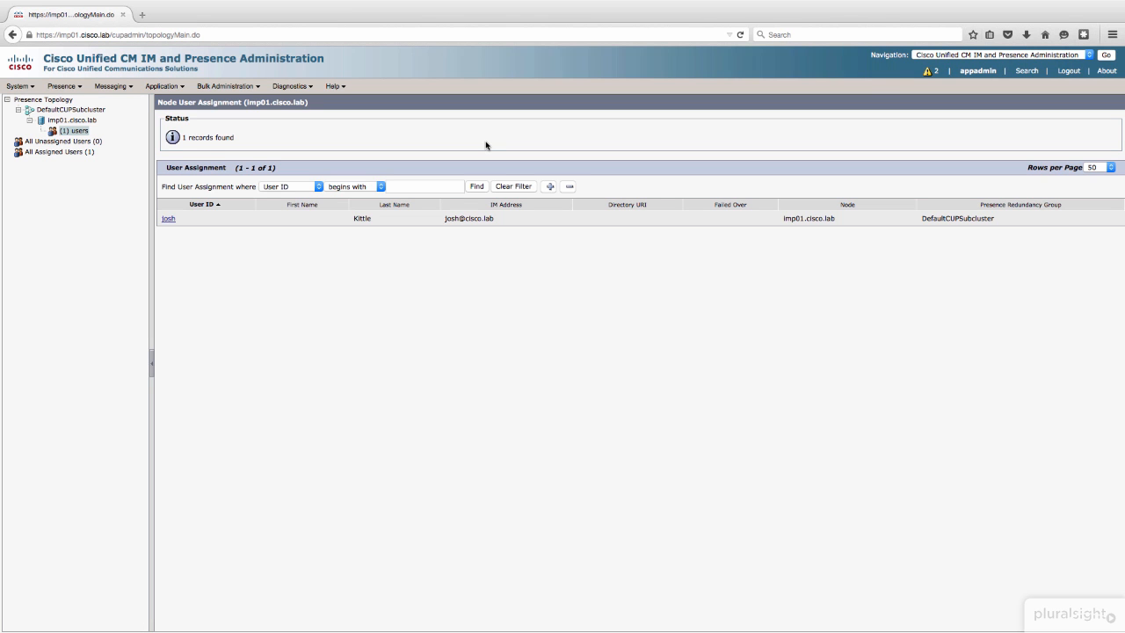
Step: Review the standard and advanced presence settings
left_click(29, 87)
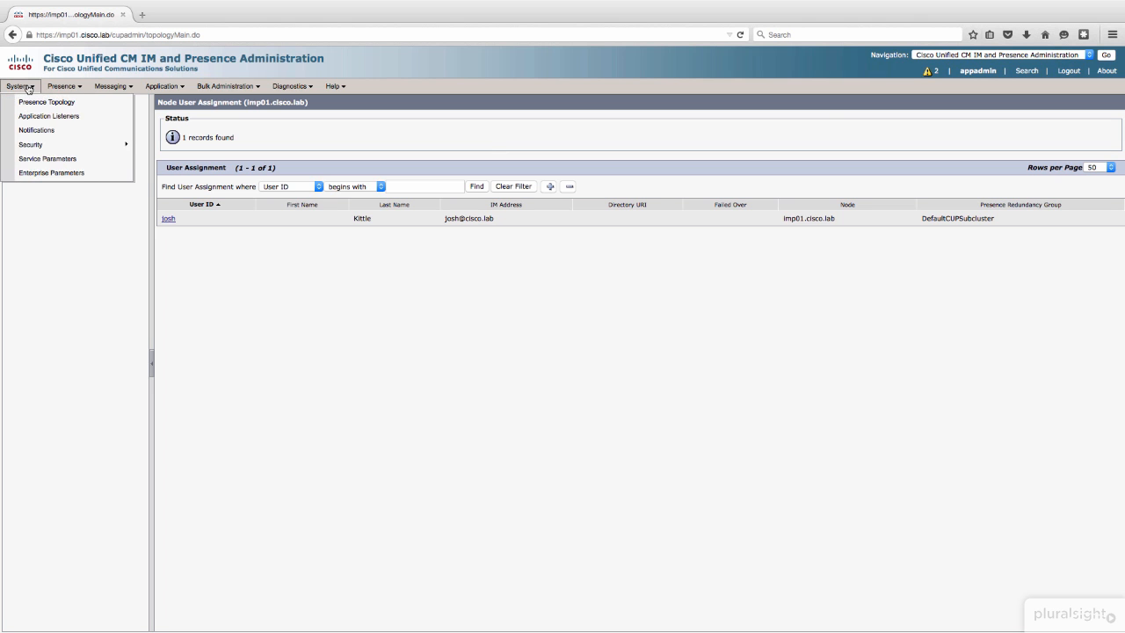
left_click(61, 87)
mouse_move(69, 107)
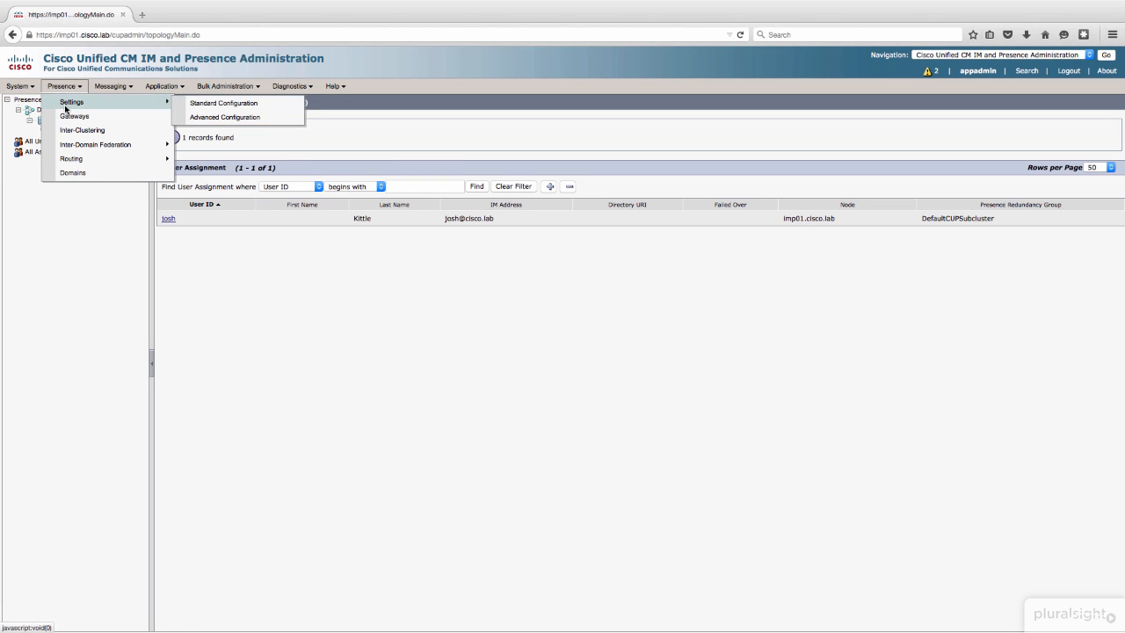
left_click(224, 103)
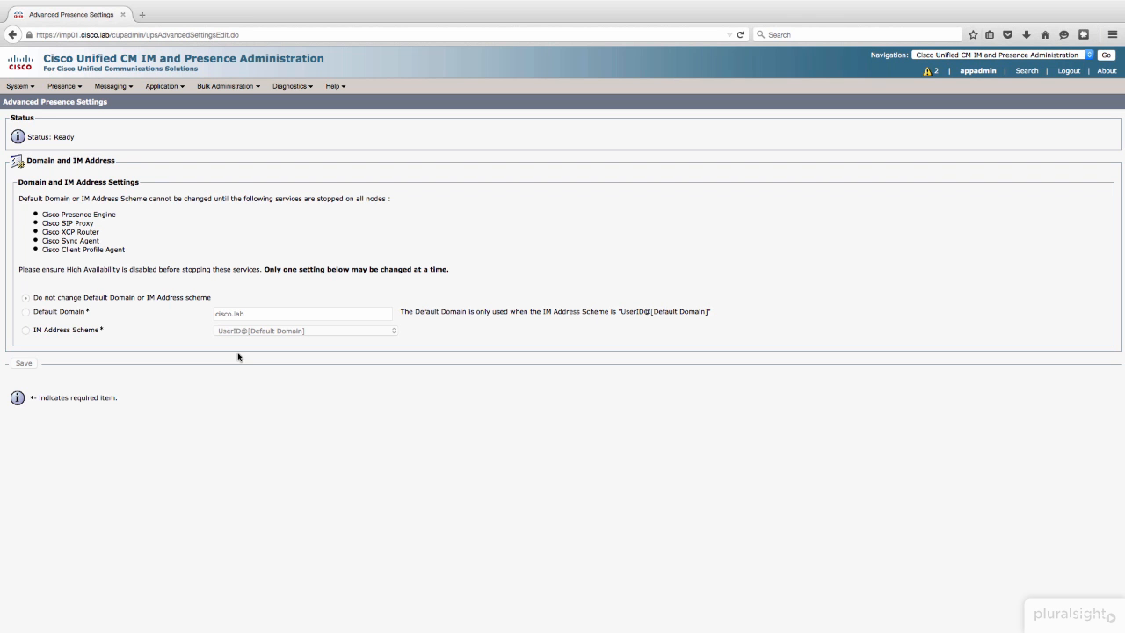
Step: Add and save a CUCM presence gateway with description CUCM Publisher and gateway address cucmpub.cisco.lab
left_click(68, 90)
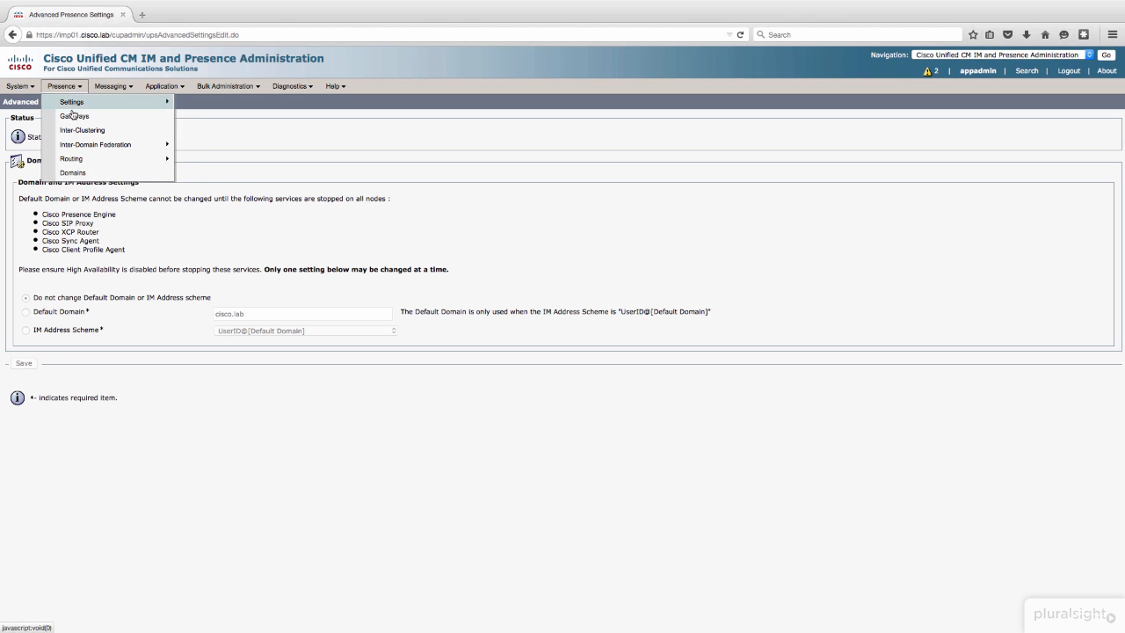
left_click(73, 116)
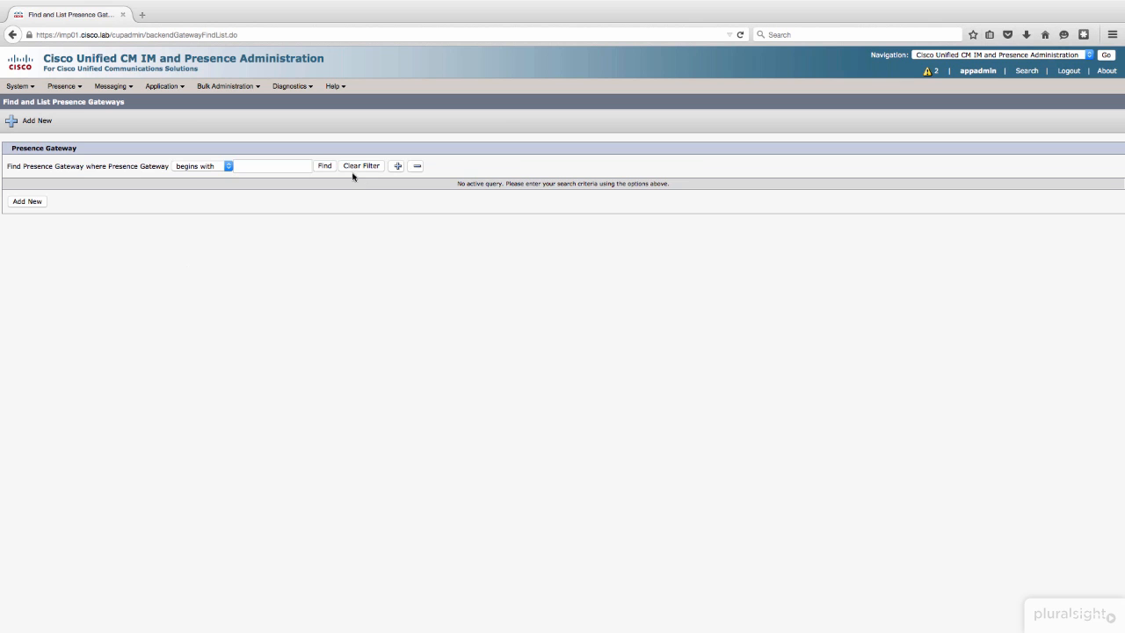
left_click(324, 166)
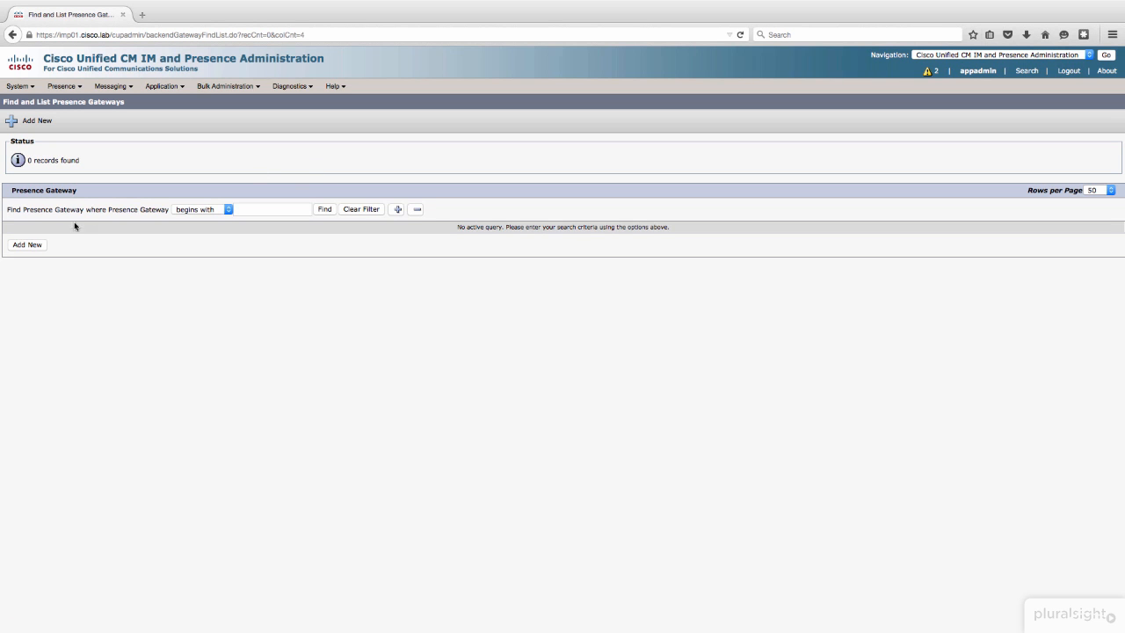
left_click(30, 248)
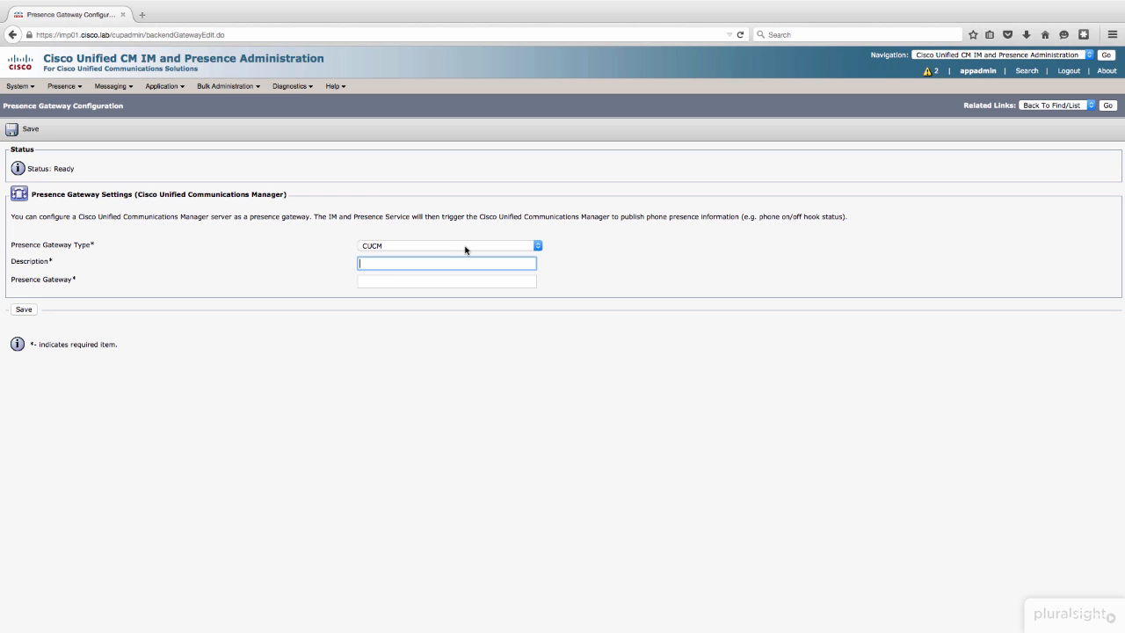
type("CUCM Publisher")
key("Tab")
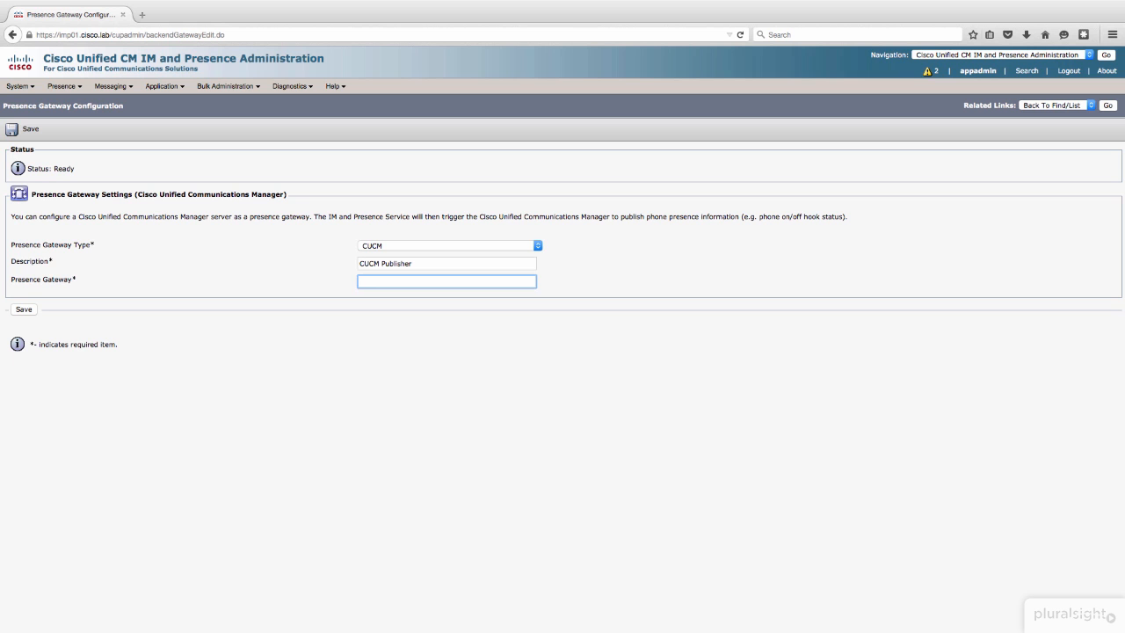
type("cucmpub.cisco.lab")
left_click(32, 311)
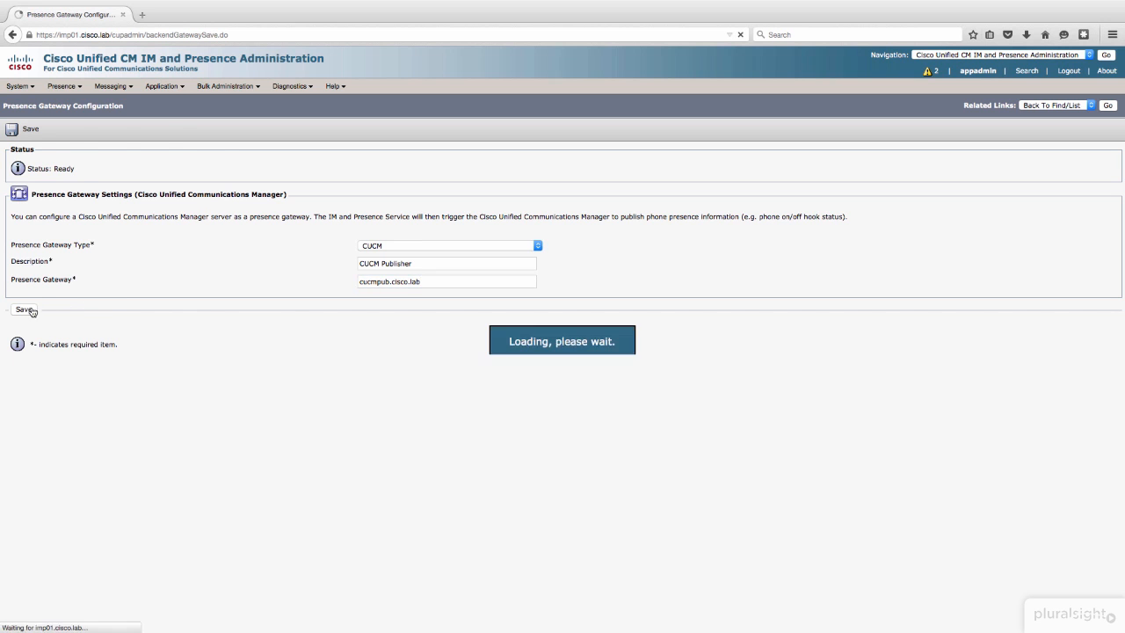
Step: Review the messaging settings and the application's client settings
mouse_move(78, 91)
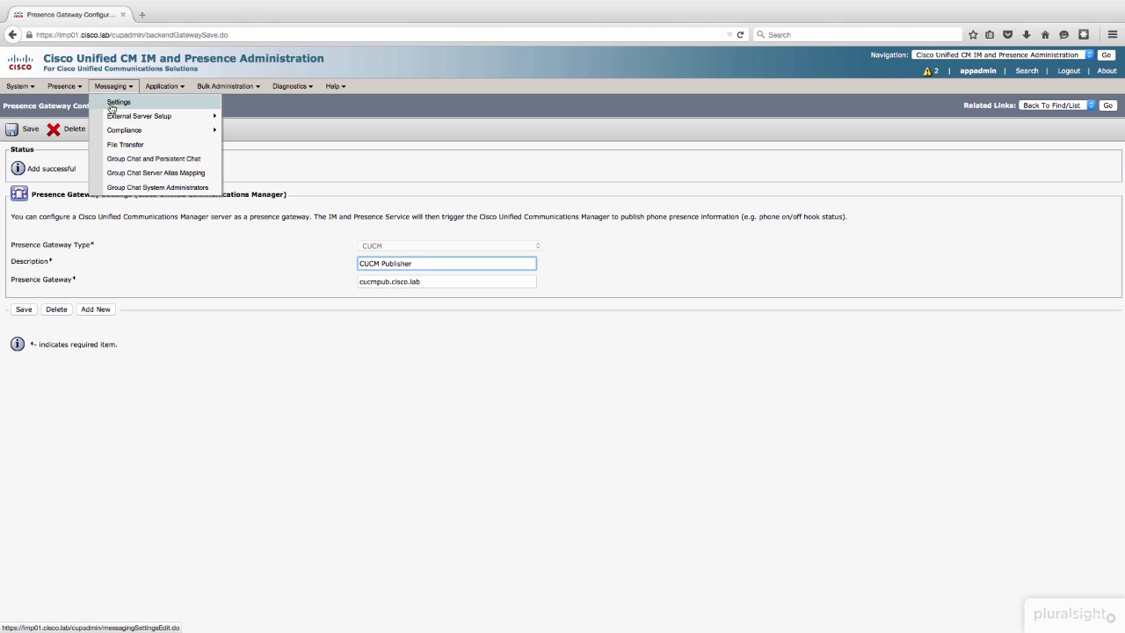
left_click(112, 105)
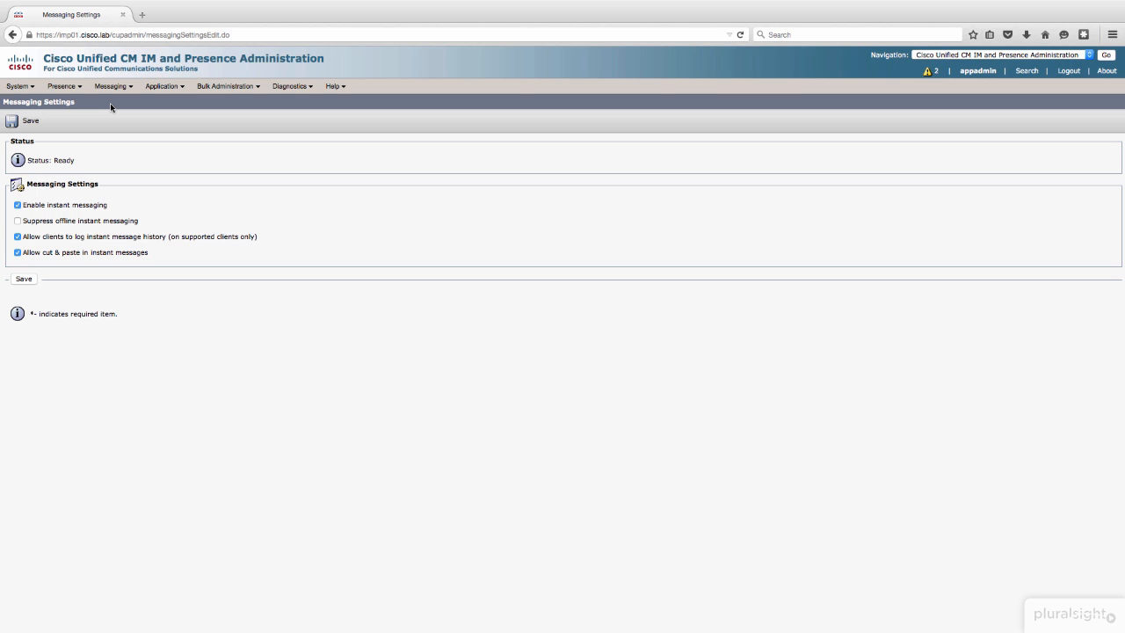
left_click(126, 85)
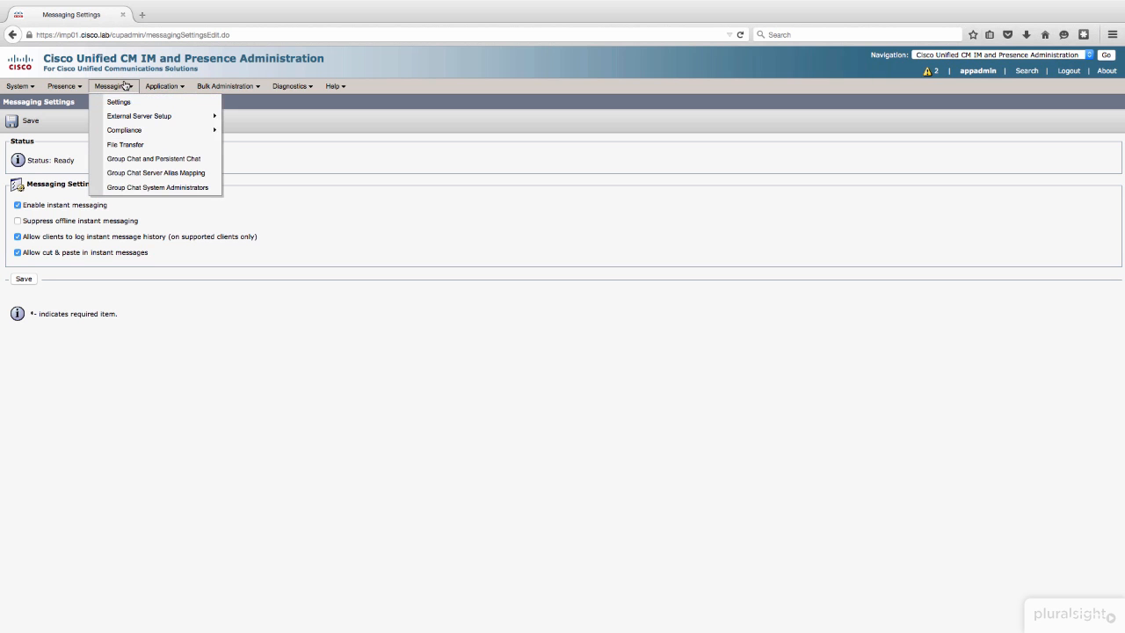
mouse_move(160, 87)
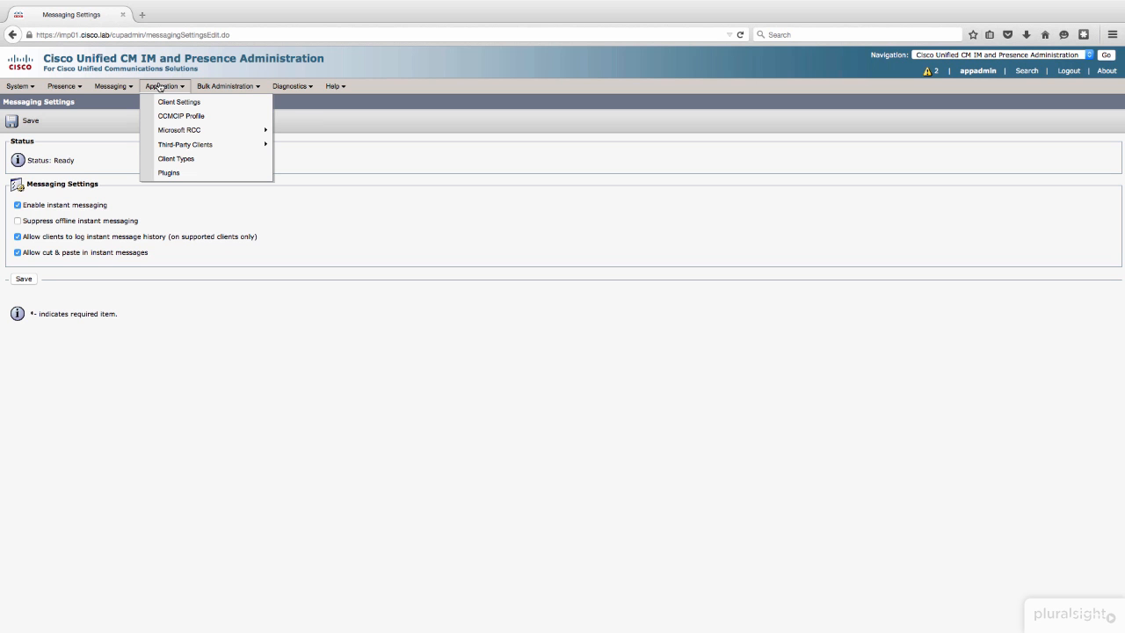
left_click(168, 105)
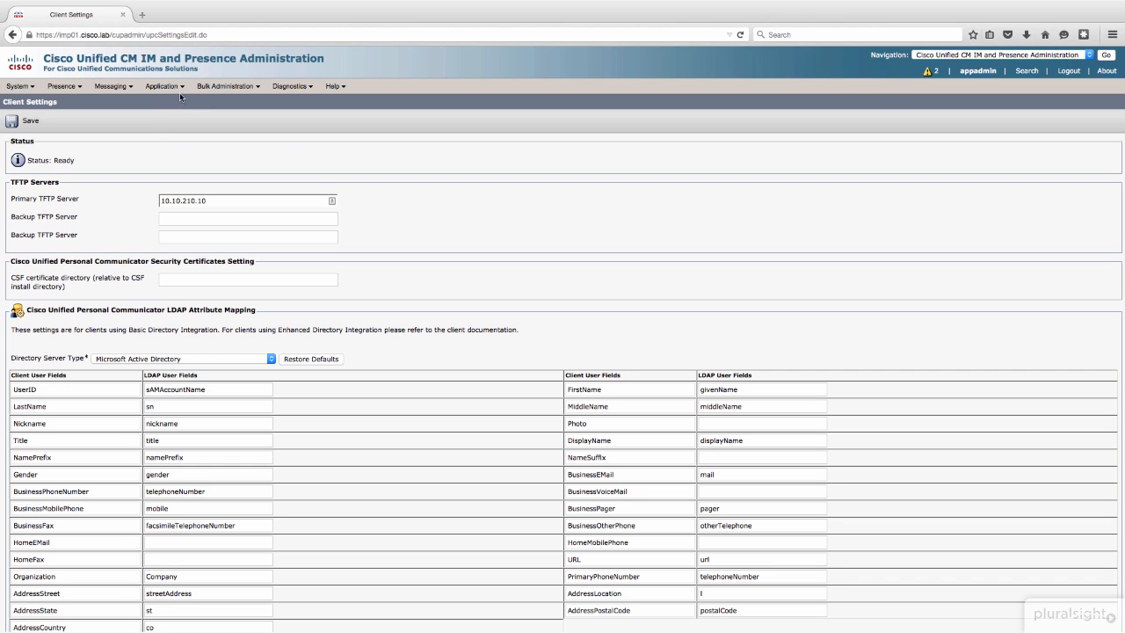
Step: Search the existing CCMCIP profiles and start a new one with CCMCIP as both name and description
left_click(180, 88)
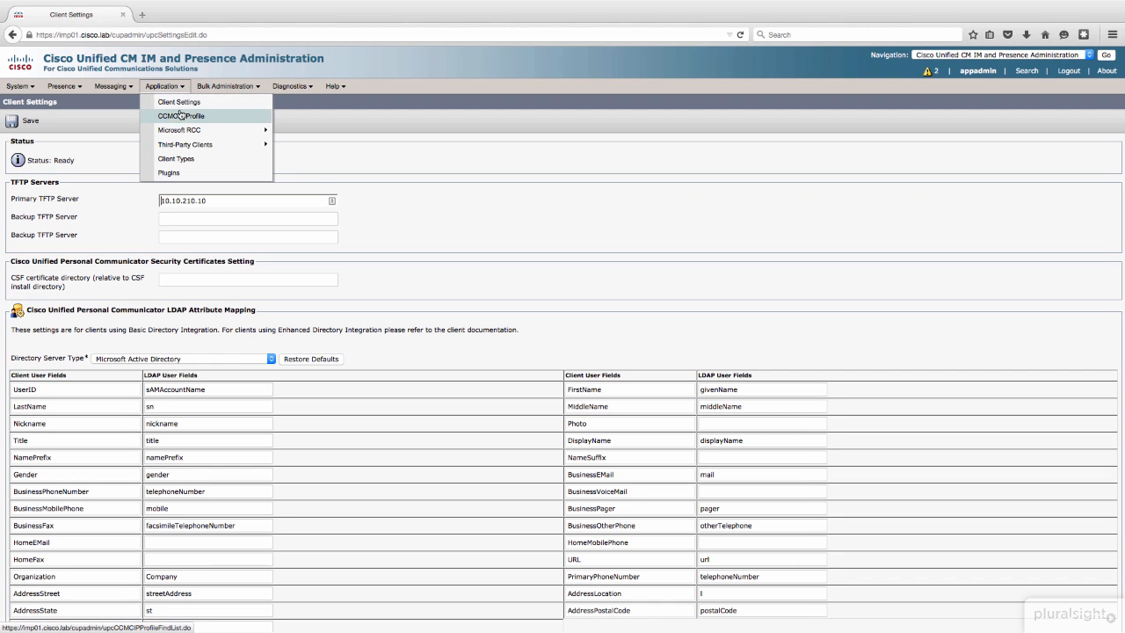
left_click(180, 118)
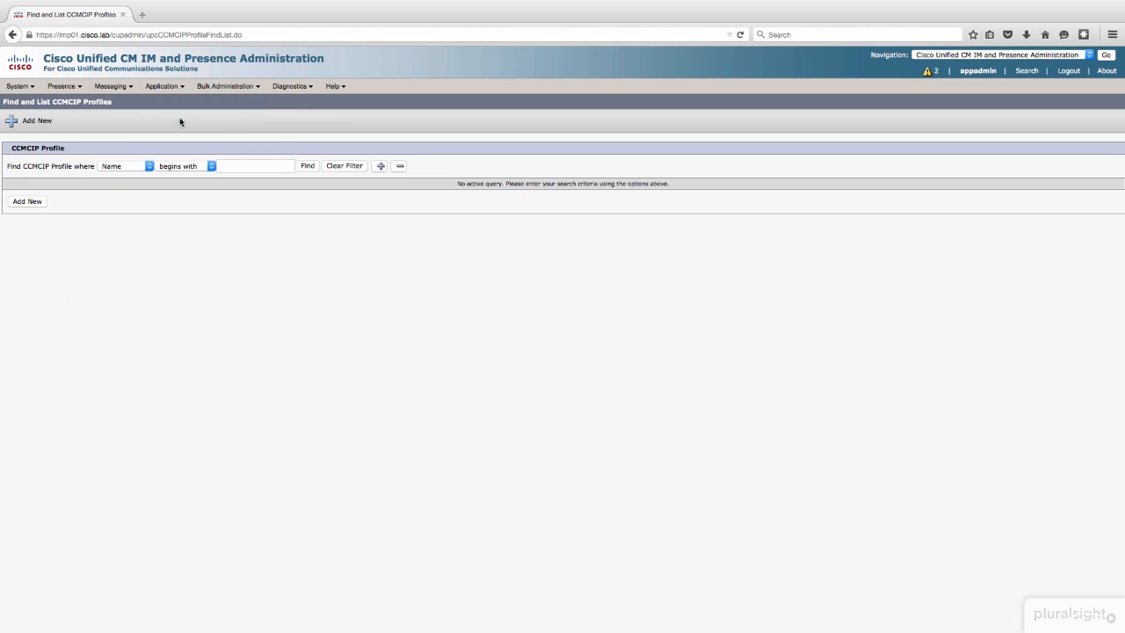
left_click(305, 167)
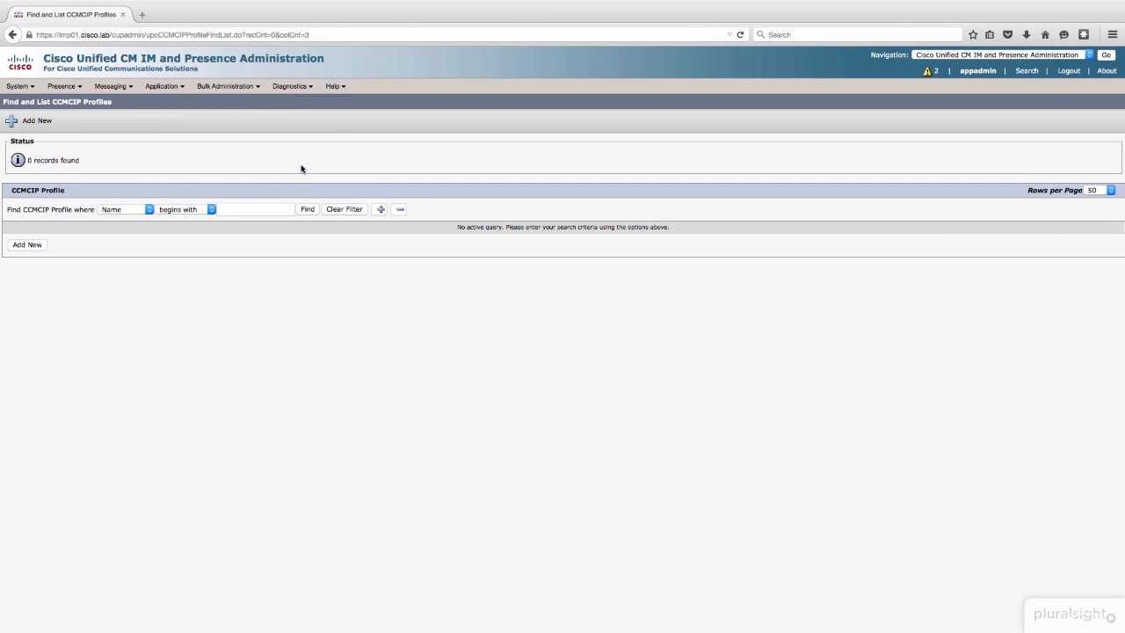
left_click(28, 245)
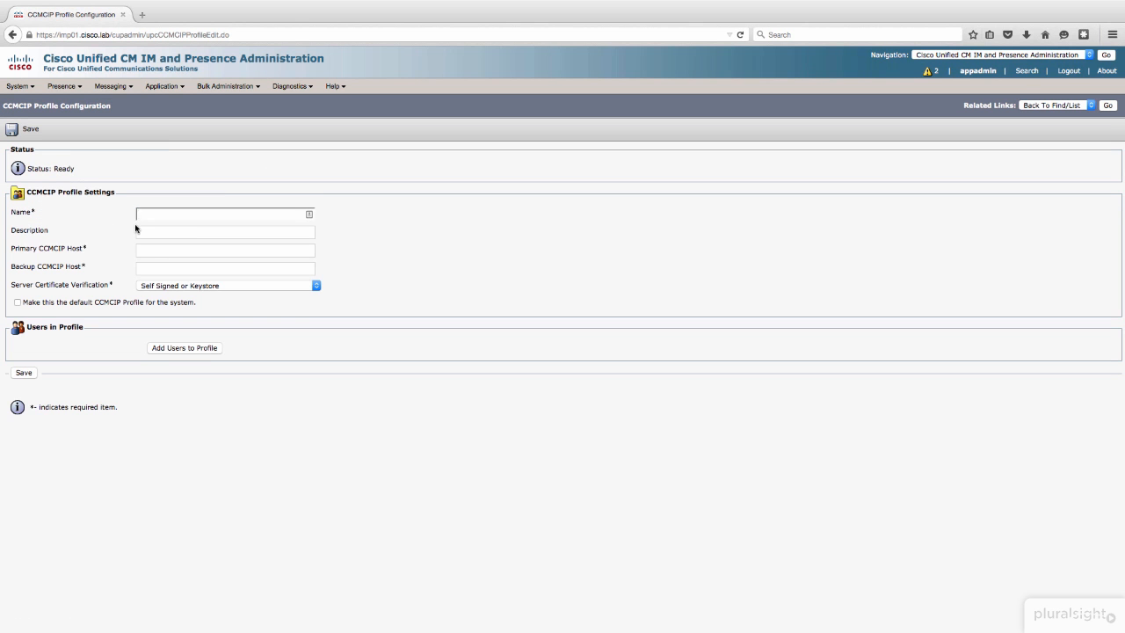
type("CCMCIP")
key("Tab")
type("CCMCIP")
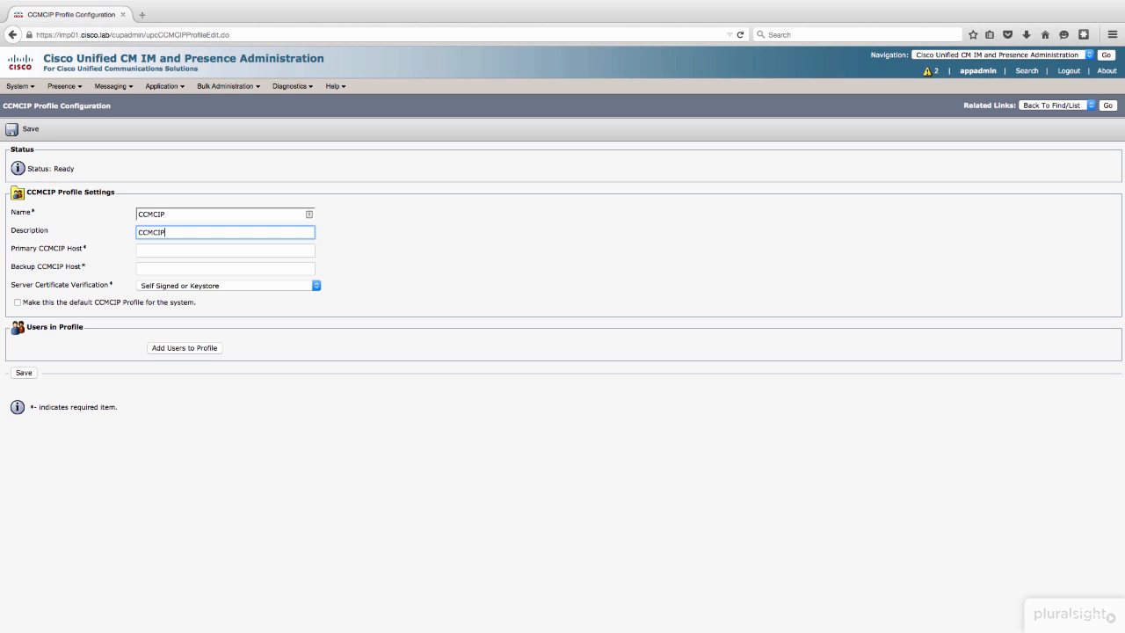
key("Tab")
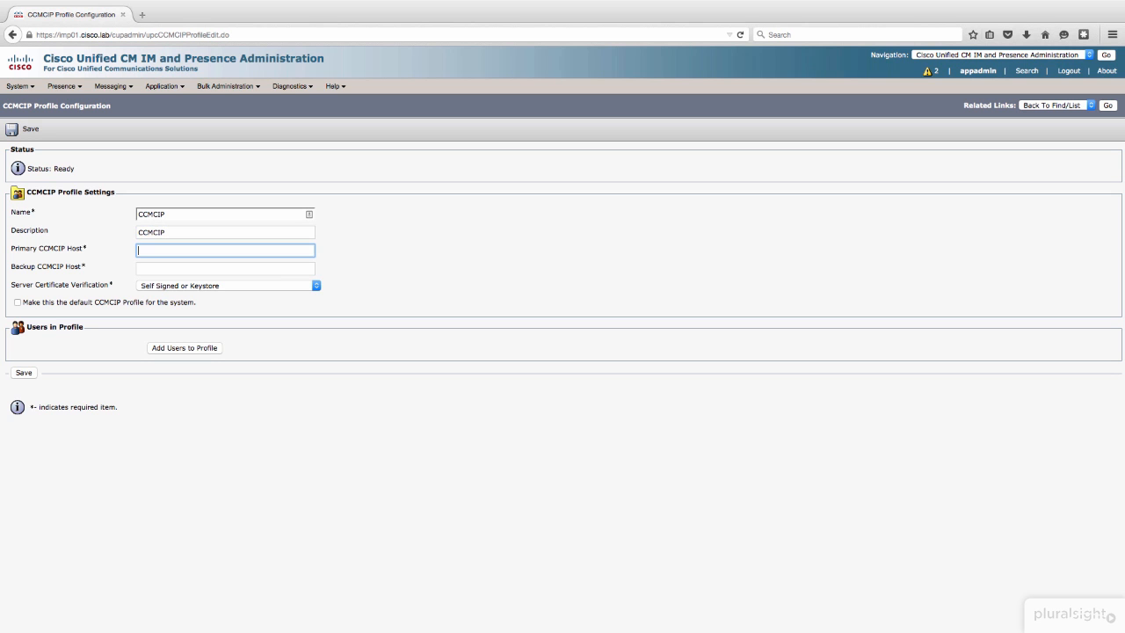
Step: Set the profile's primary CCMCIP host to cucmpub.cisco.lab and the backup host to cucmsub.cisco.lab
type("cucmpub.cisco.lab")
key("Tab")
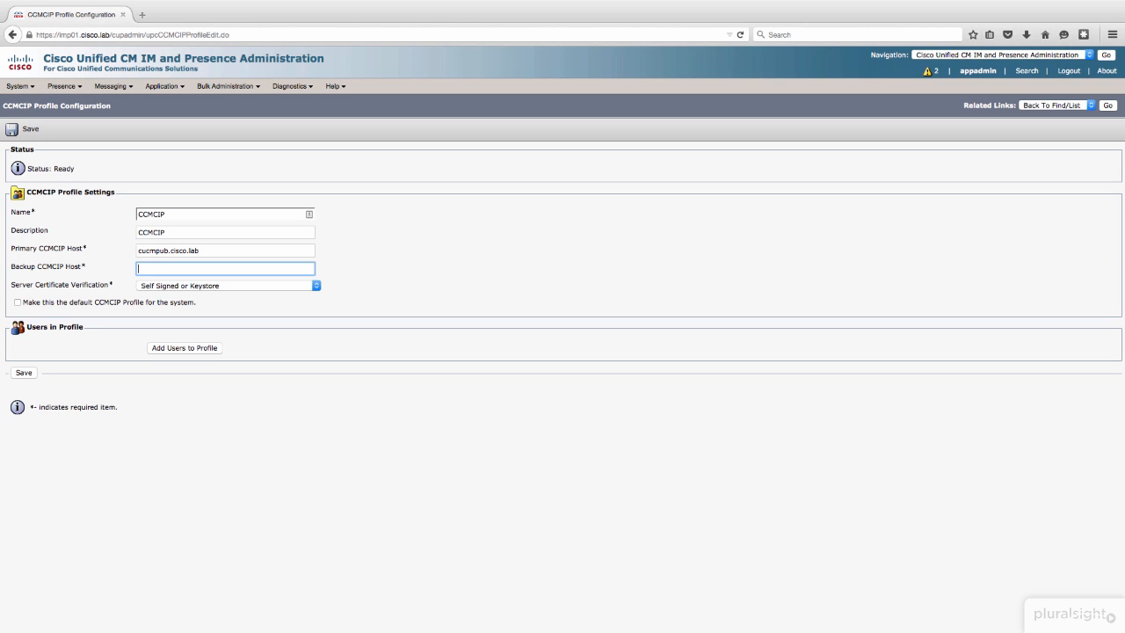
type("cucmsub.cisco.lab")
Step: Make this profile the system's default CCMCIP profile, accept the notice and save it
left_click(147, 306)
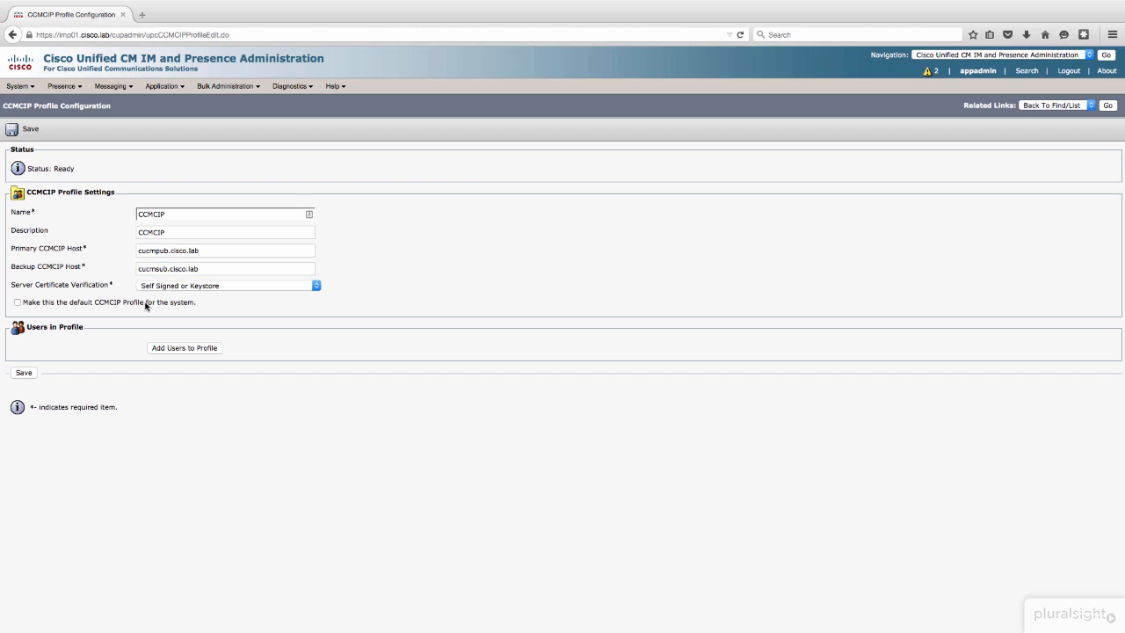
left_click(146, 304)
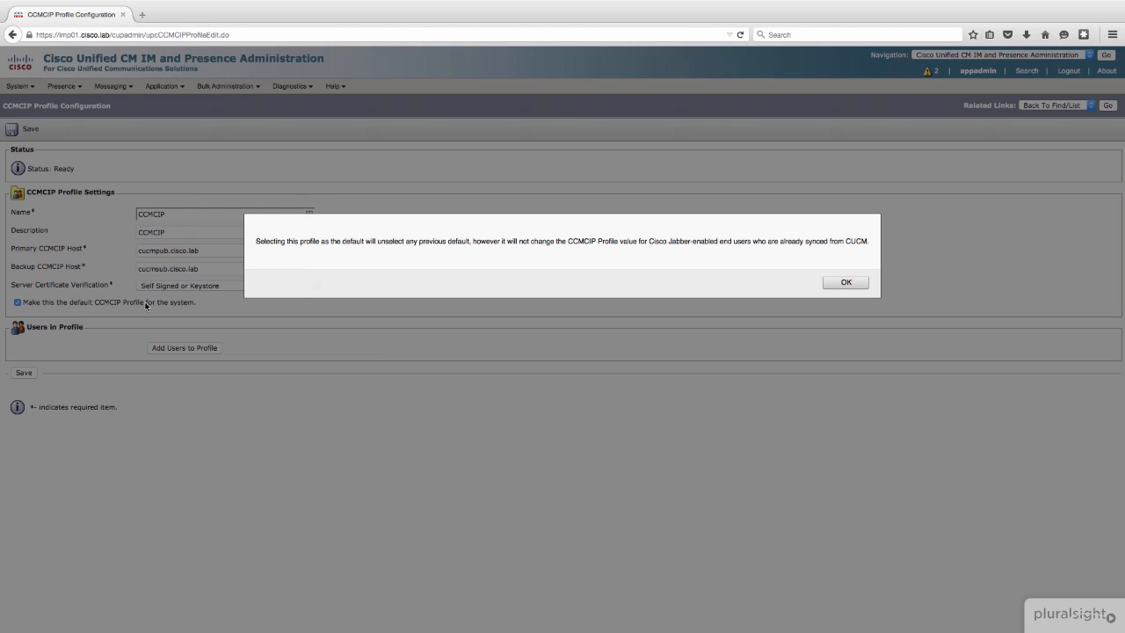
left_click(845, 282)
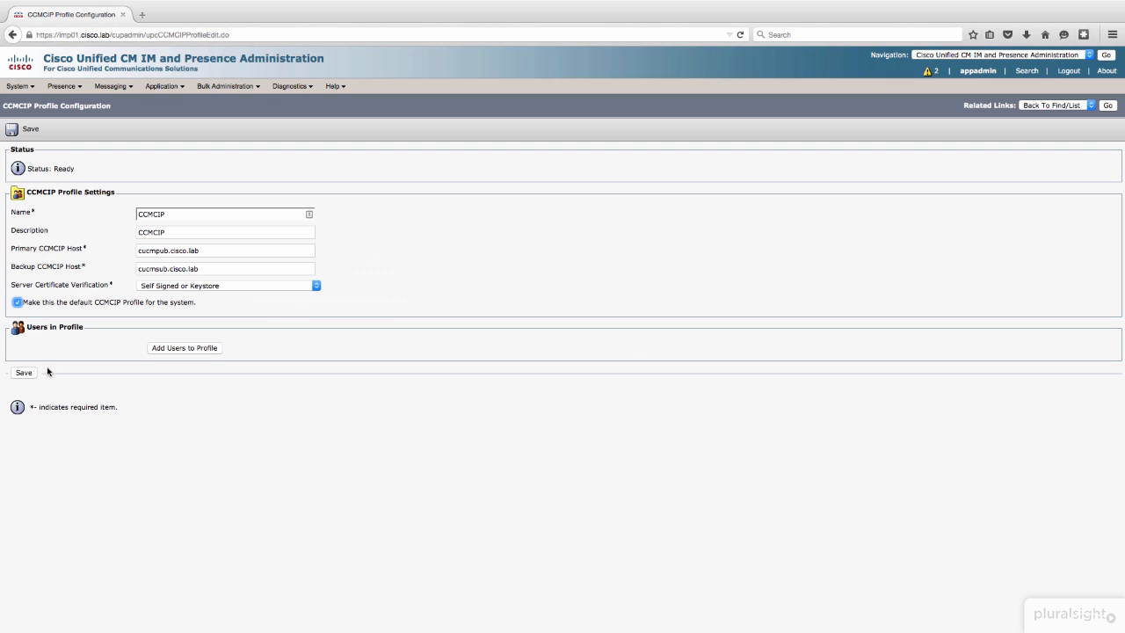
left_click(24, 374)
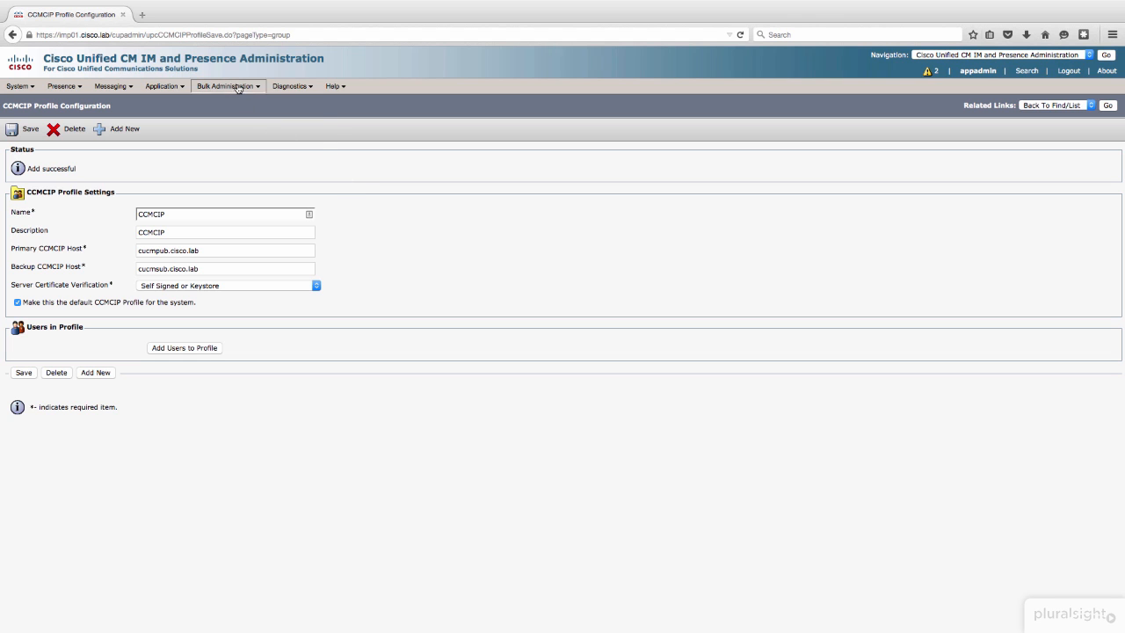
mouse_move(238, 88)
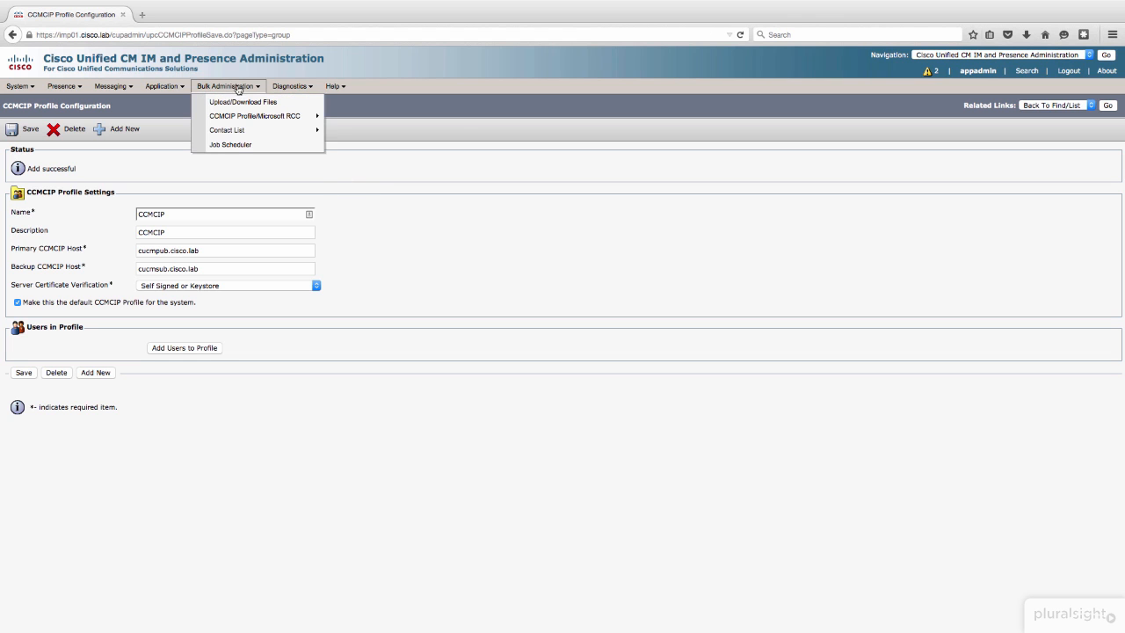
mouse_move(234, 132)
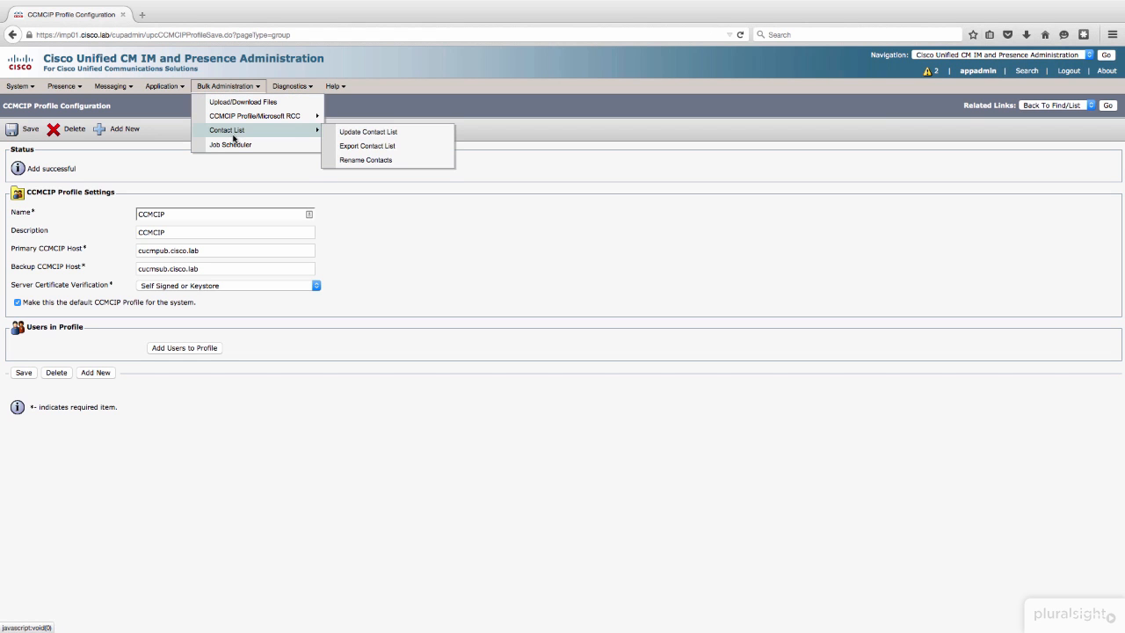